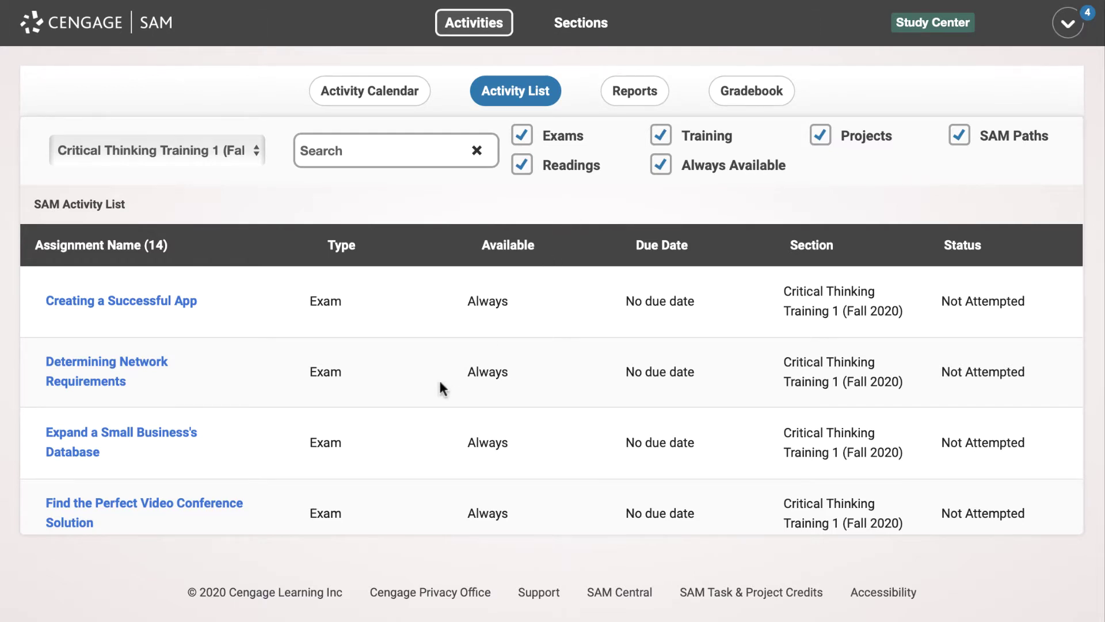
Scroll the activity list down until the Working with Applications exam is visible.
scroll(440, 383, "down", 5)
scroll(441, 384, "down", 5)
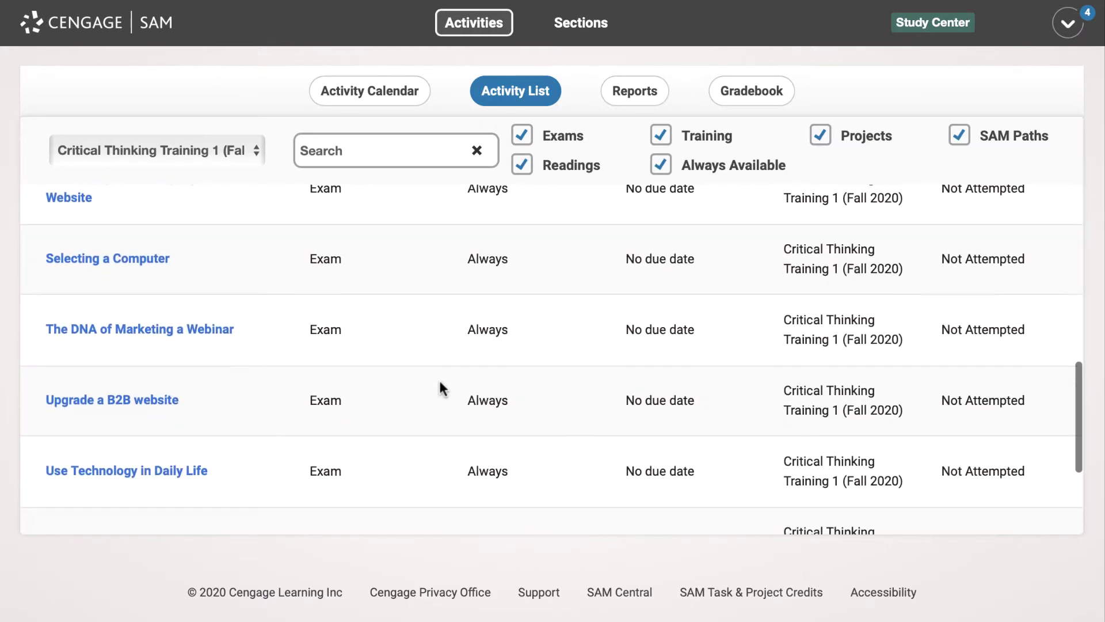
scroll(441, 383, "down", 3)
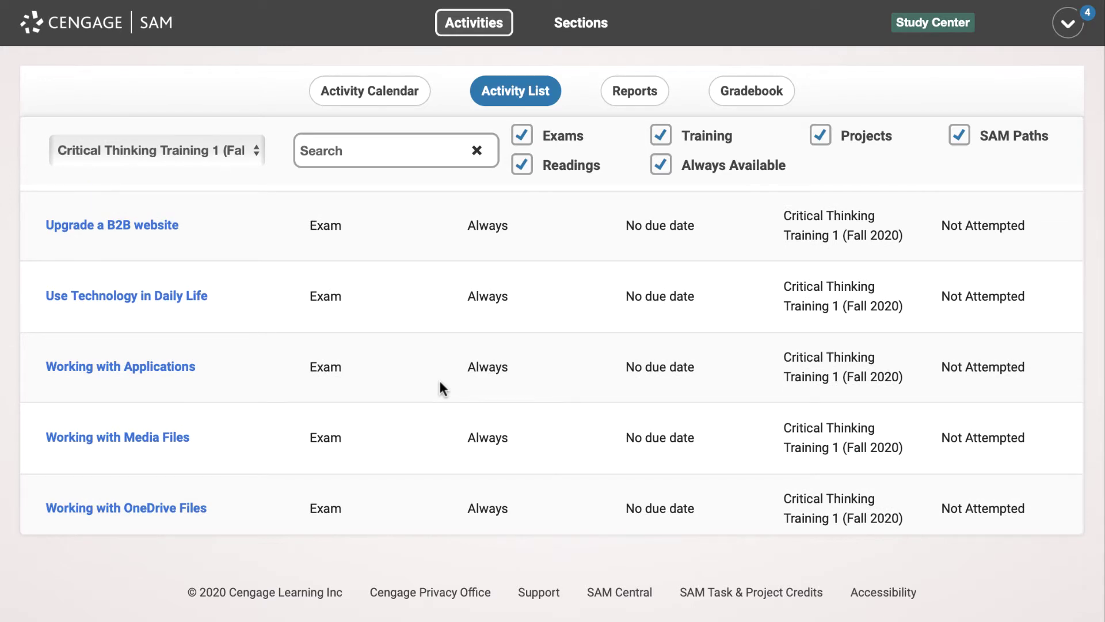
scroll(439, 382, "down", 1)
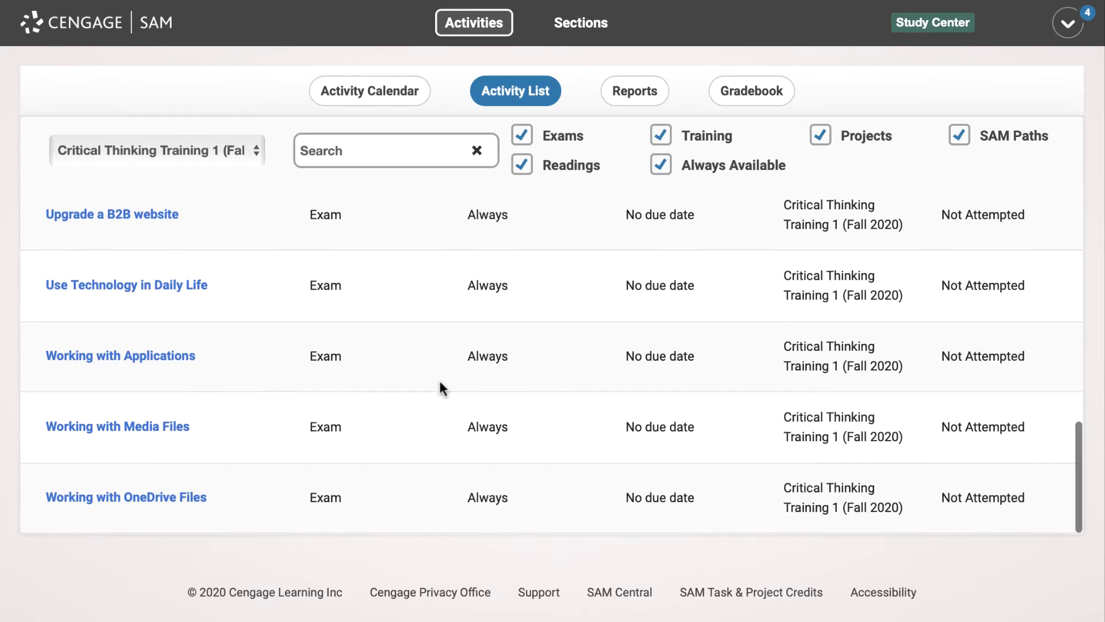
Open the Working with Applications exam and start it from its details dialog.
left_click(187, 361)
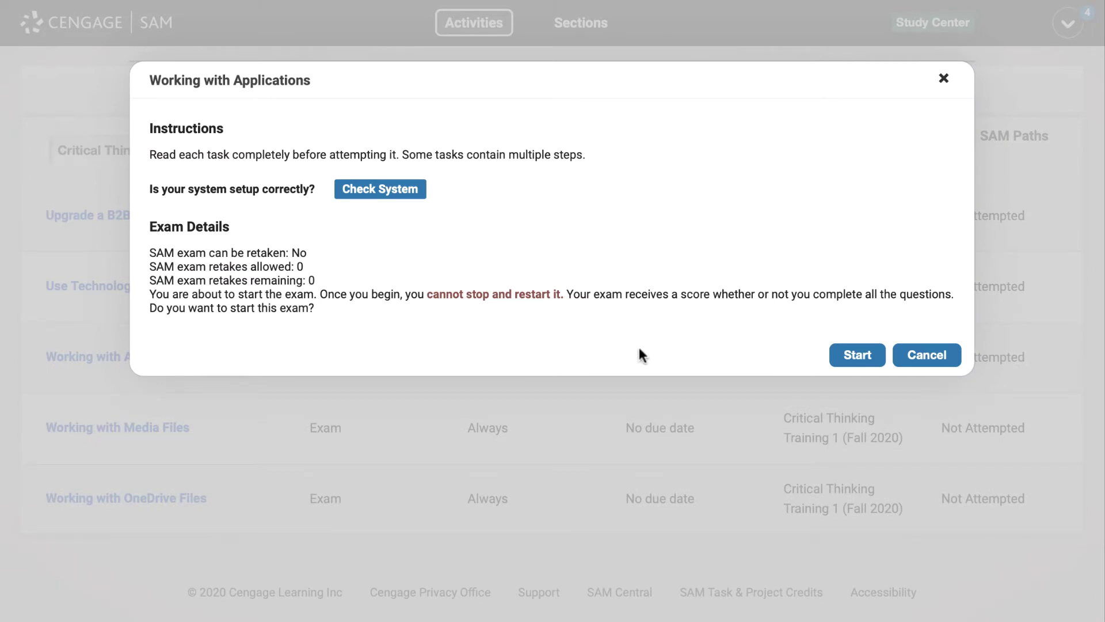
left_click(841, 355)
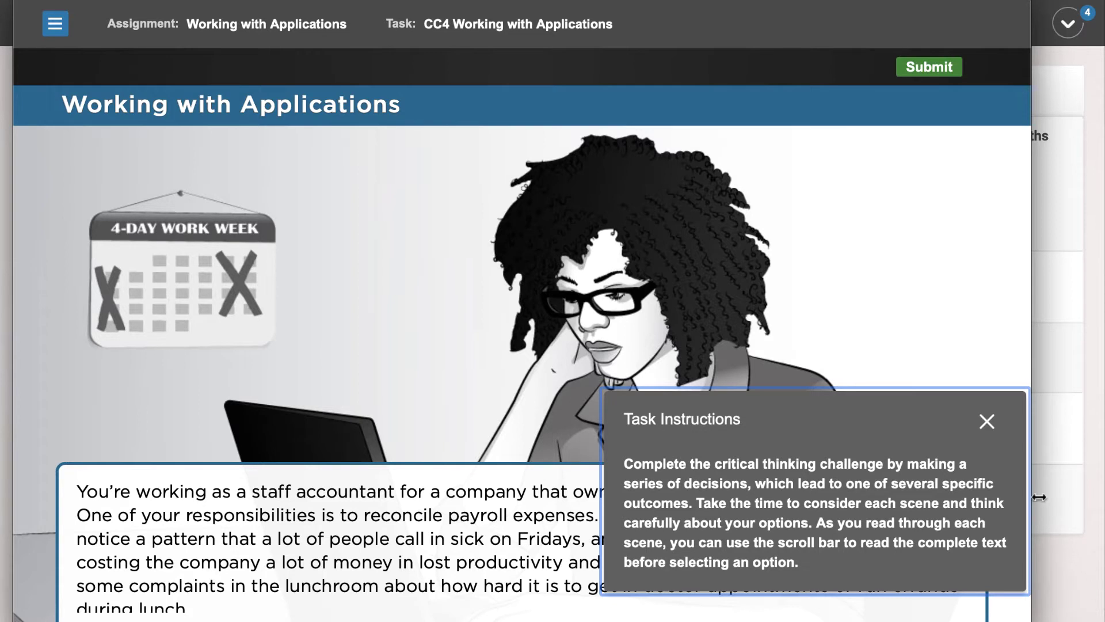
Close the Task Instructions panel and scroll the opening story to its end.
left_click(986, 423)
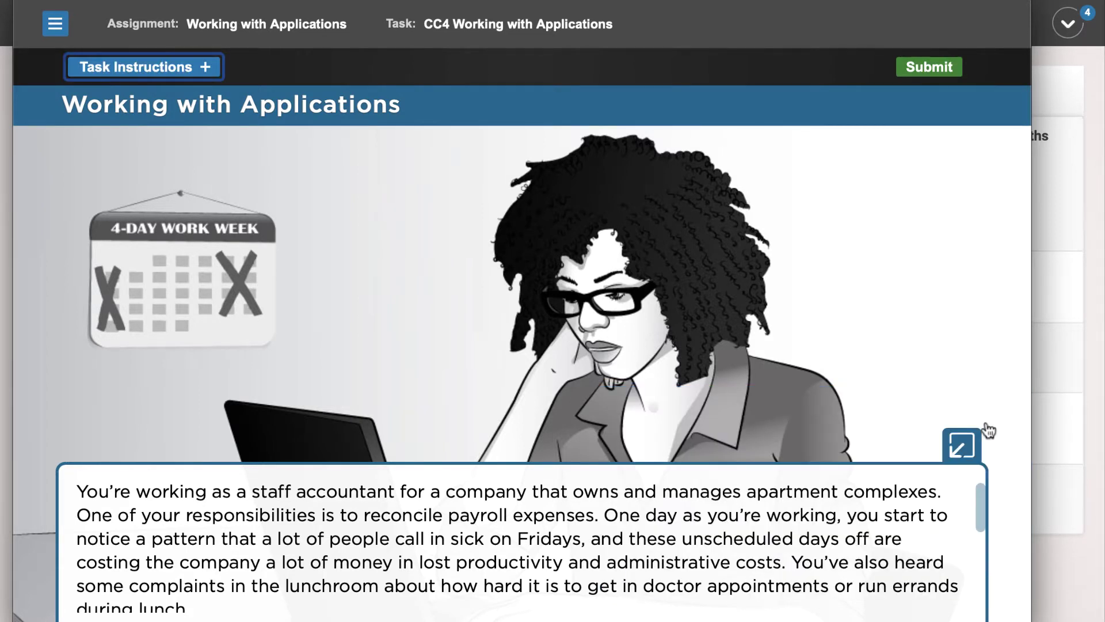
scroll(921, 512, "down", 5)
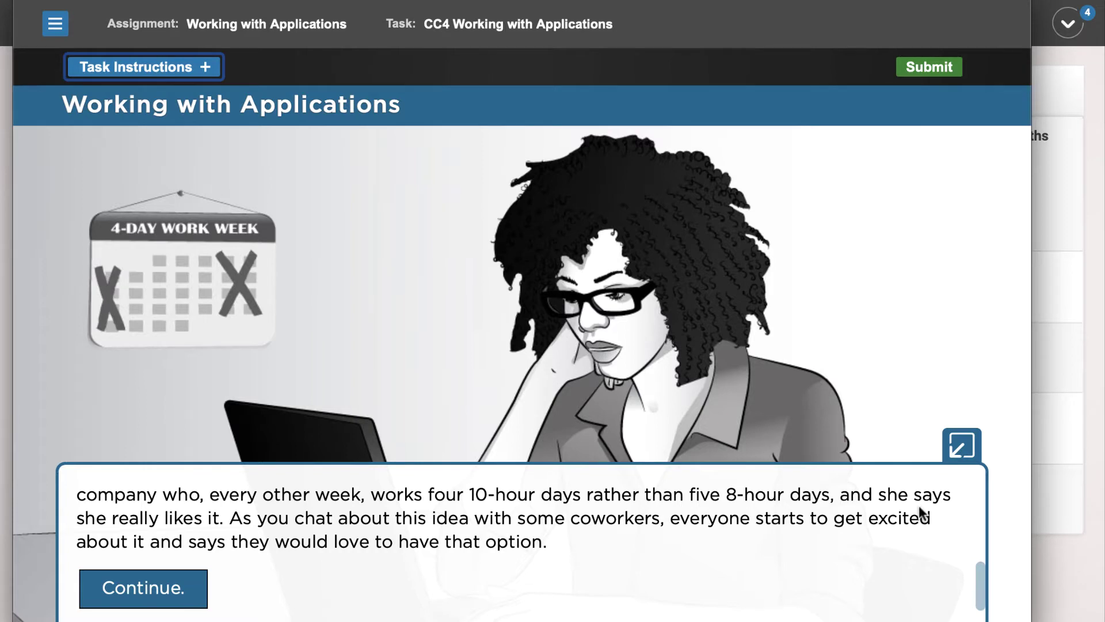
Continue past the story and answer Access, Query, then Spreadsheet application to the first three questions.
left_click(187, 595)
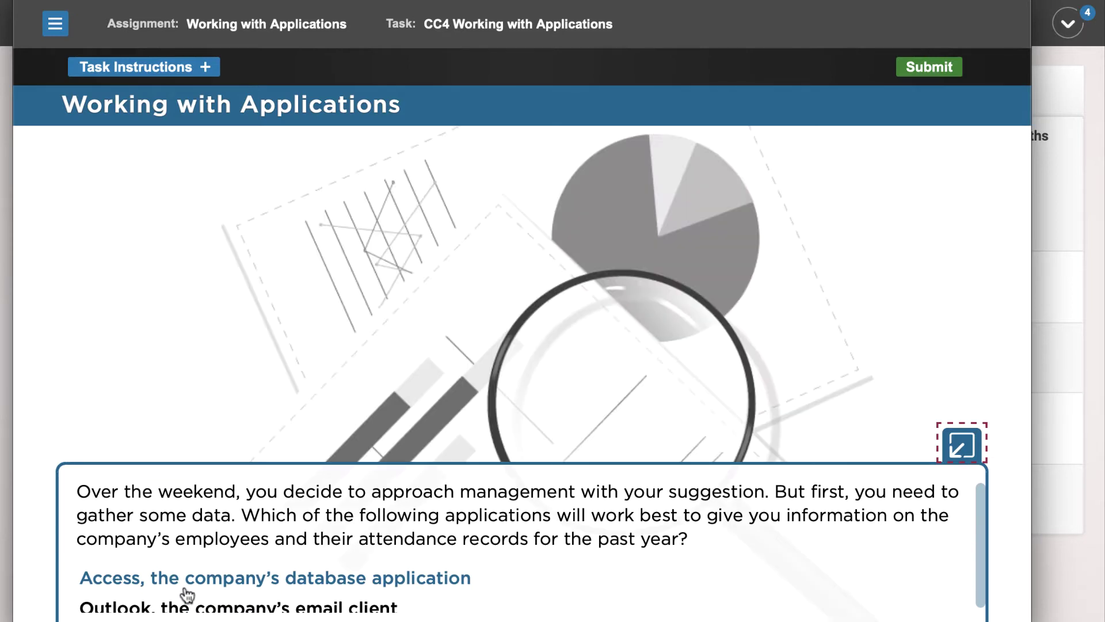
scroll(187, 594, "down", 1)
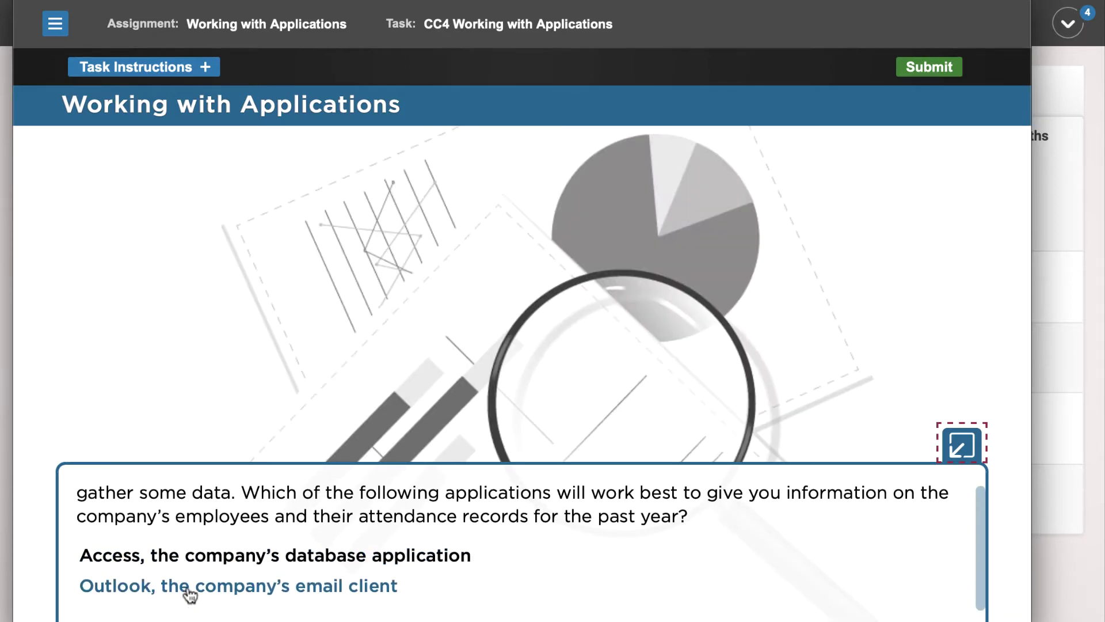
left_click(258, 560)
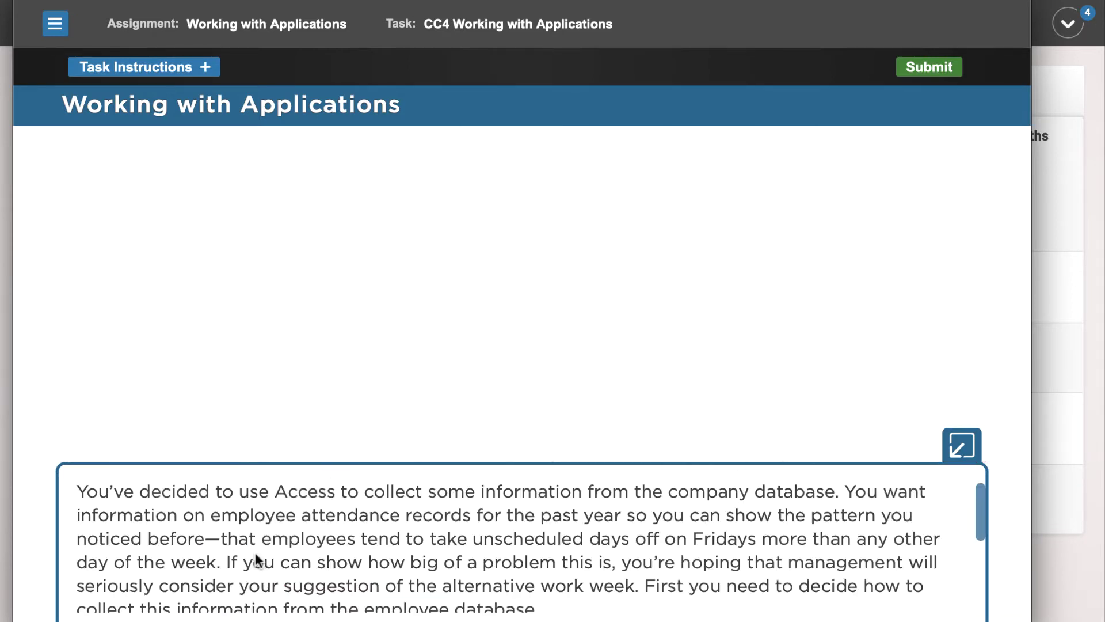
scroll(256, 558, "down", 3)
scroll(254, 550, "down", 4)
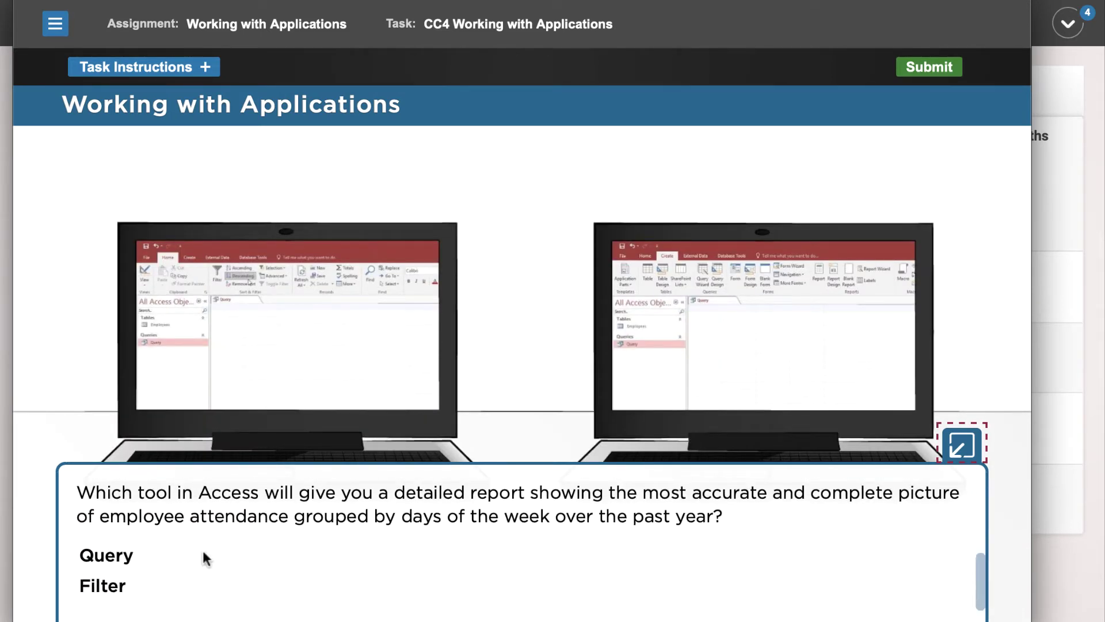
left_click(127, 558)
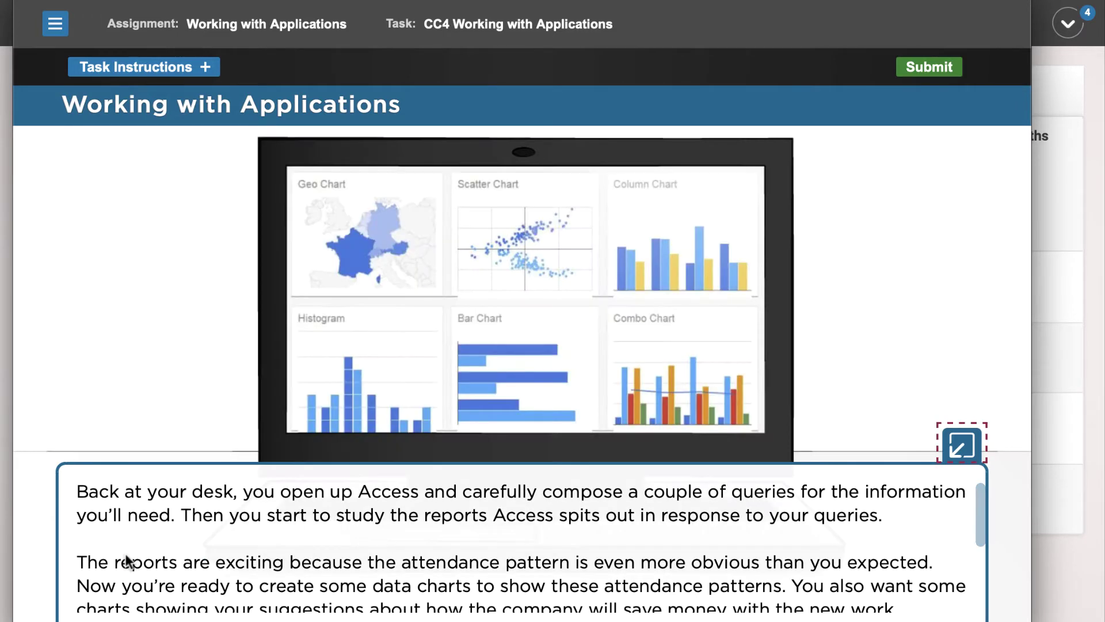
scroll(128, 561, "down", 5)
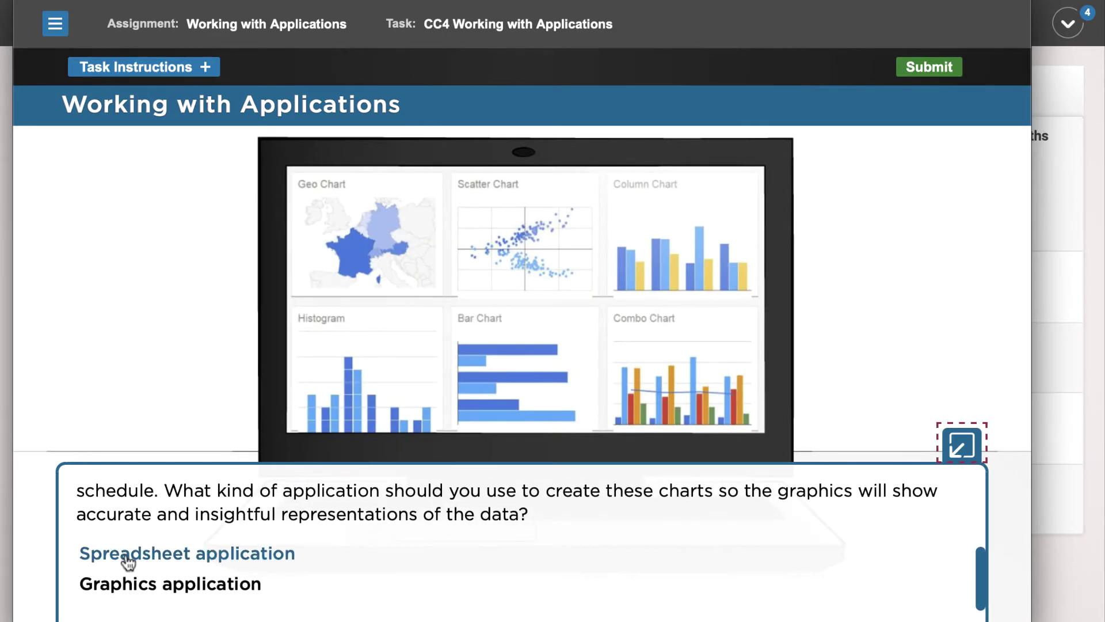
left_click(128, 558)
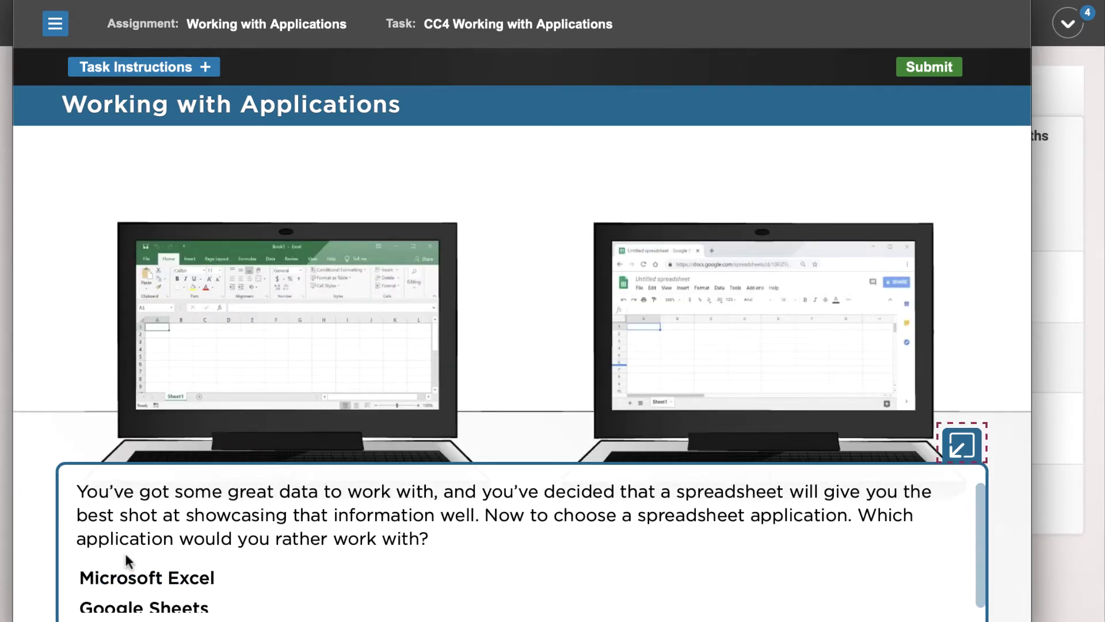
scroll(125, 555, "down", 1)
Answer Microsoft Excel, Column chart, the font question, Slide Show view, and email the presentation.
left_click(128, 557)
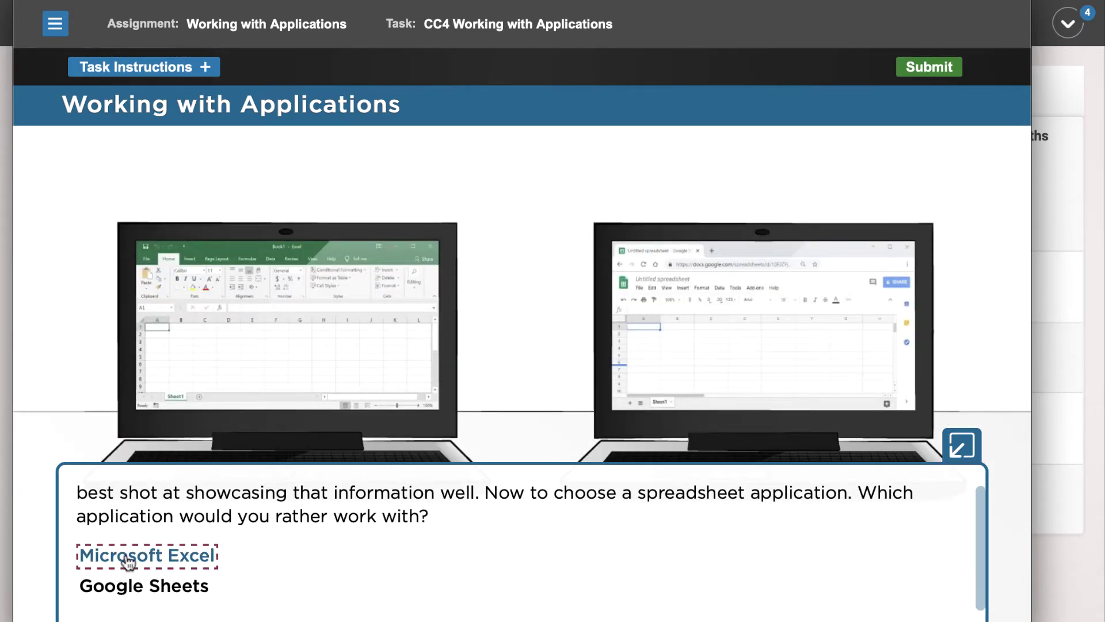
scroll(127, 561, "down", 1)
left_click(125, 562)
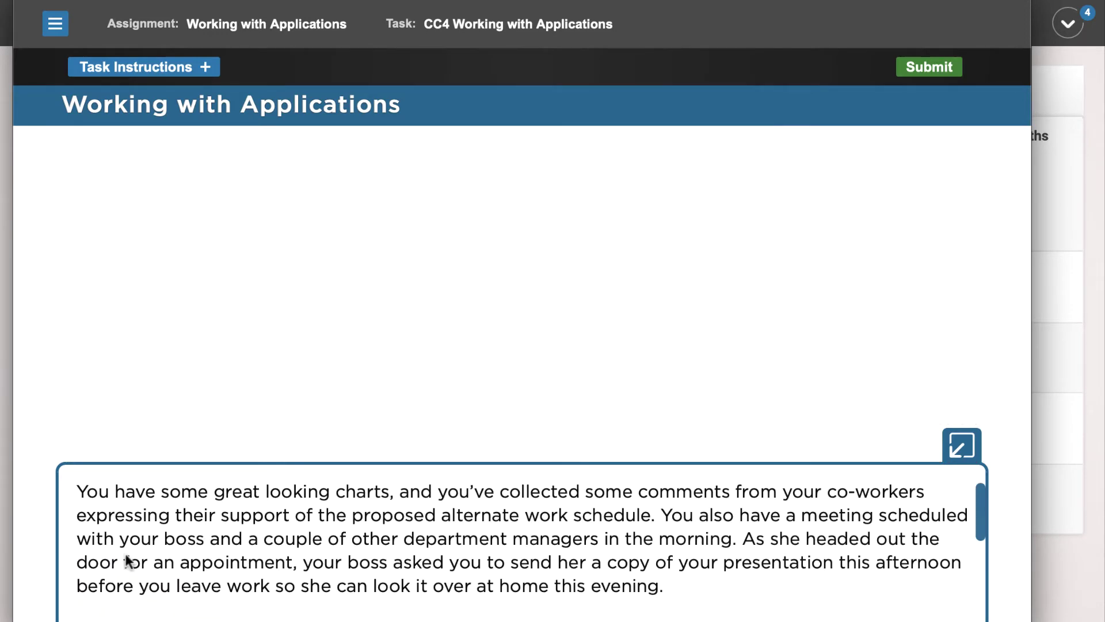
left_click(127, 558)
scroll(128, 561, "down", 3)
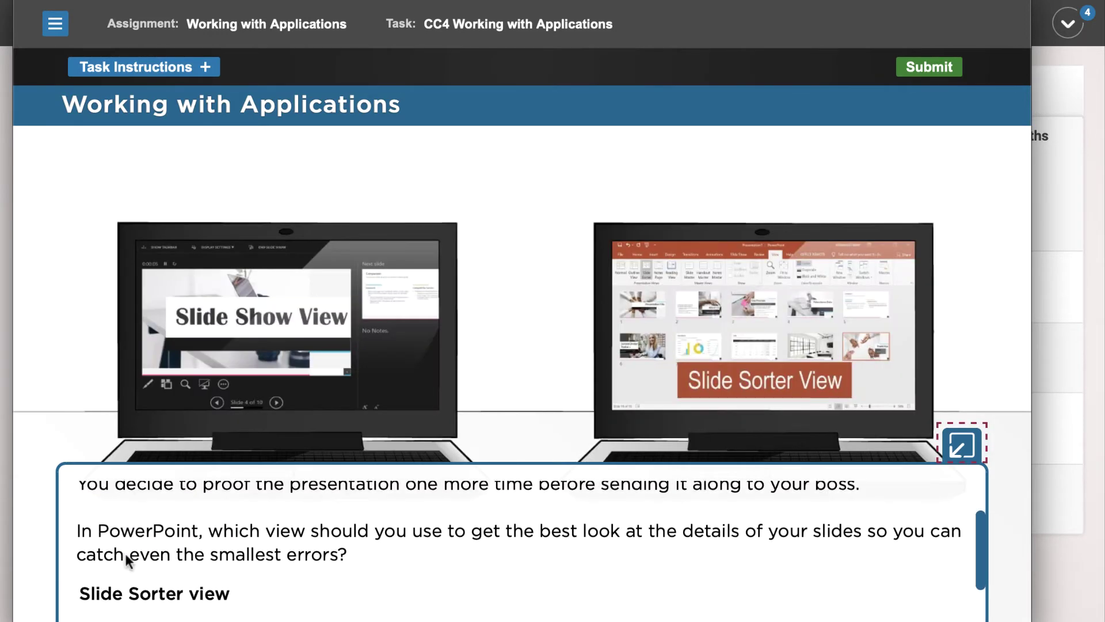
left_click(136, 582)
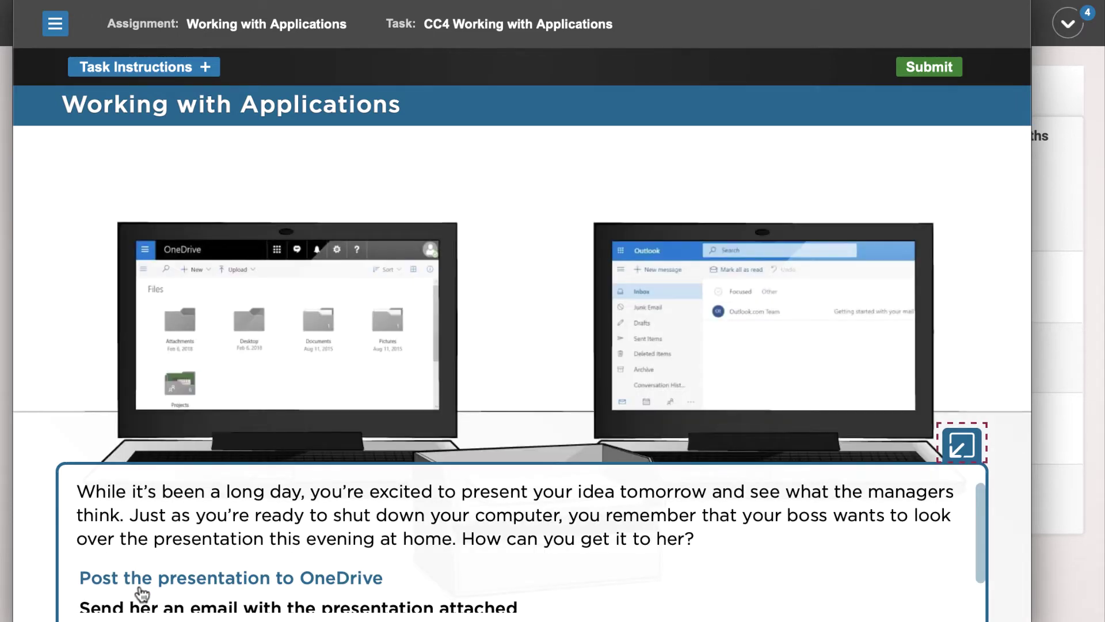
scroll(141, 593, "down", 2)
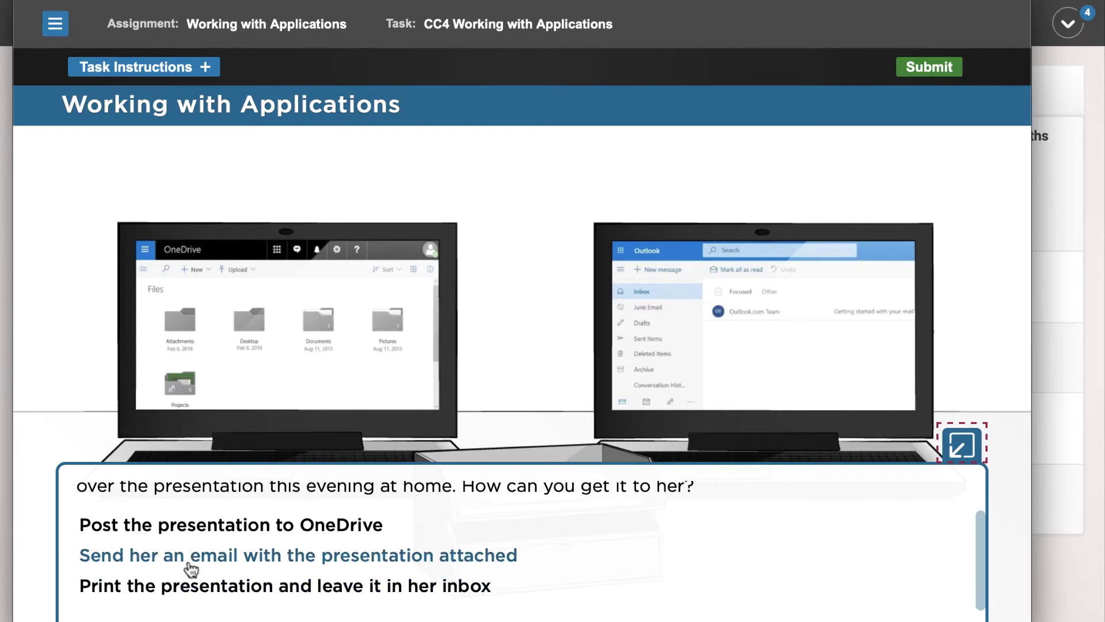
left_click(197, 561)
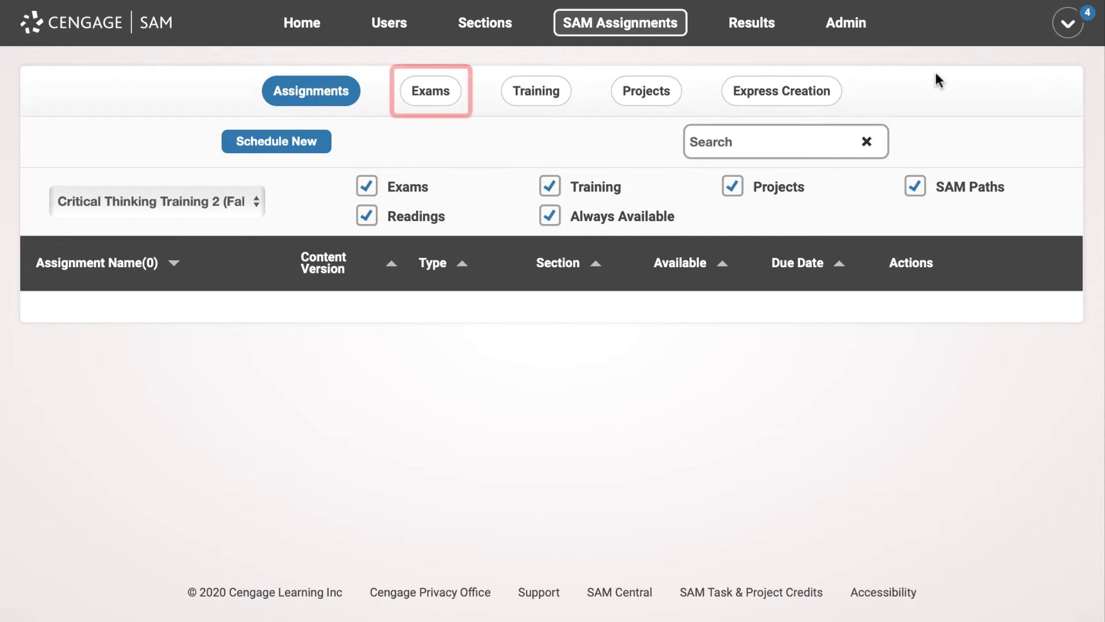
Switch to the Exams tab under SAM Assignments to list the 31 exams.
left_click(447, 96)
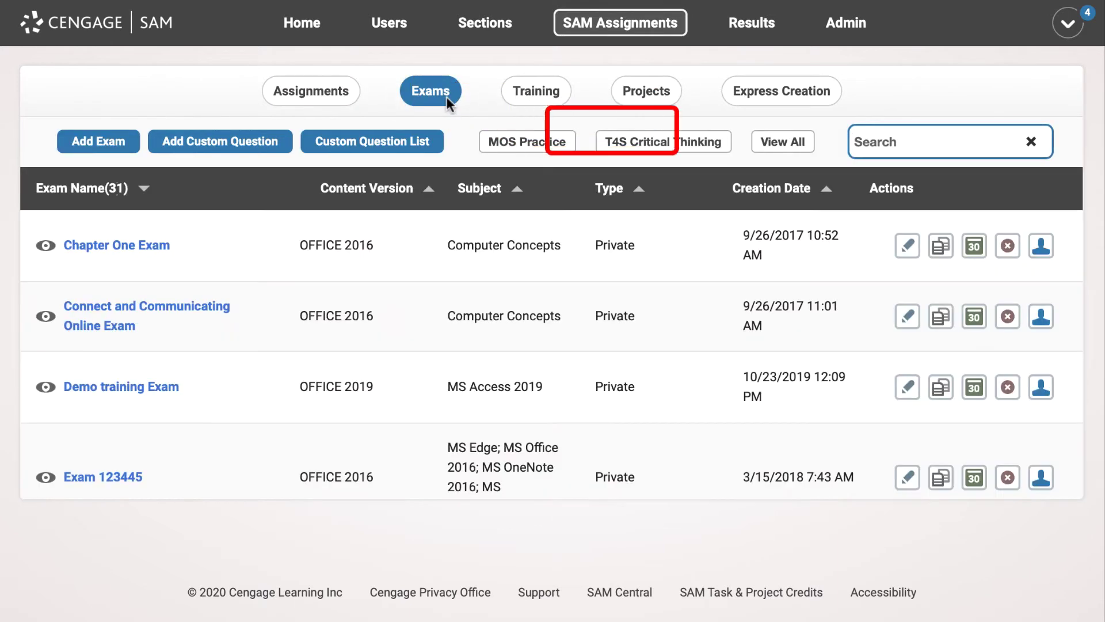
Filter the exam list to T4S Critical Thinking, leaving 14 exams.
left_click(628, 144)
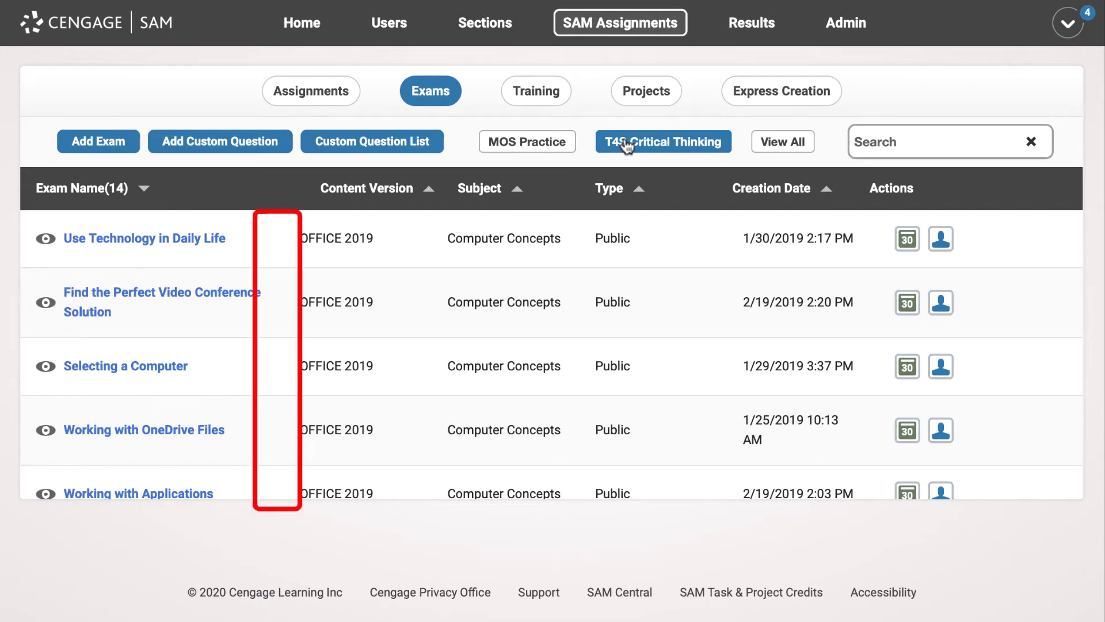
Open the schedule form for the Use Technology in Daily Life exam and scroll to its options.
left_click(905, 242)
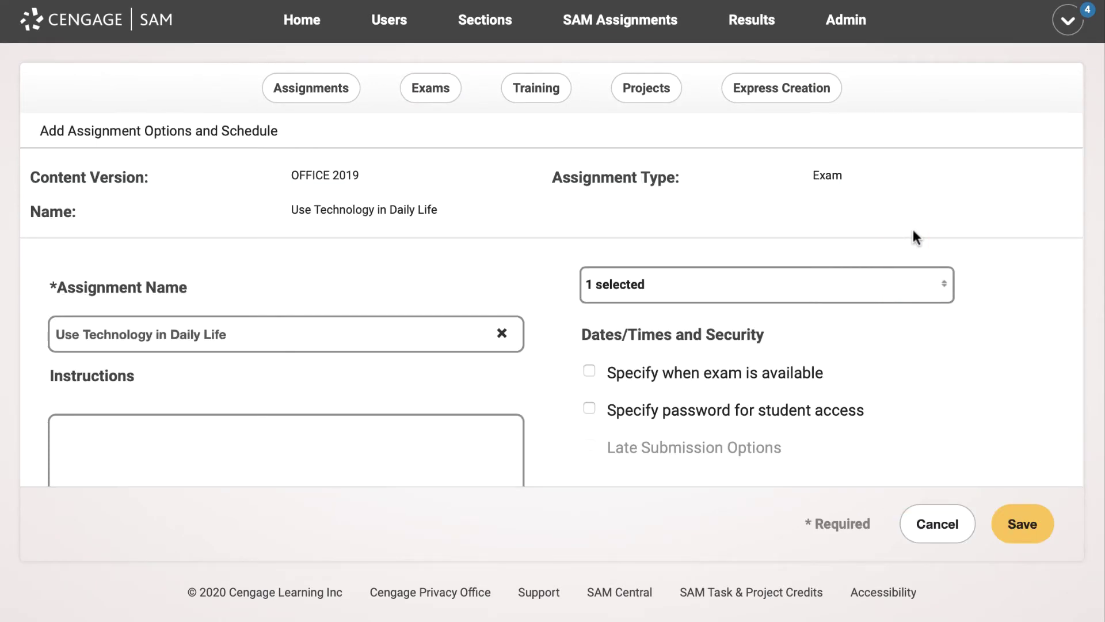
scroll(914, 233, "down", 4)
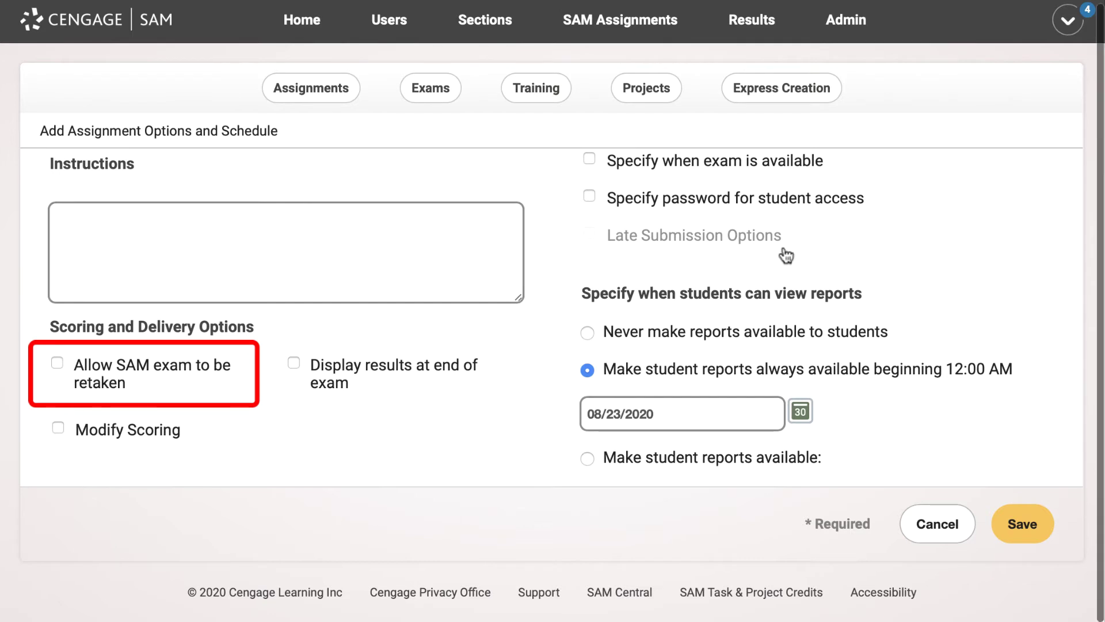
Allow the SAM exam to be retaken 5 times.
left_click(59, 364)
left_click_drag(98, 418, 78, 416)
type("5")
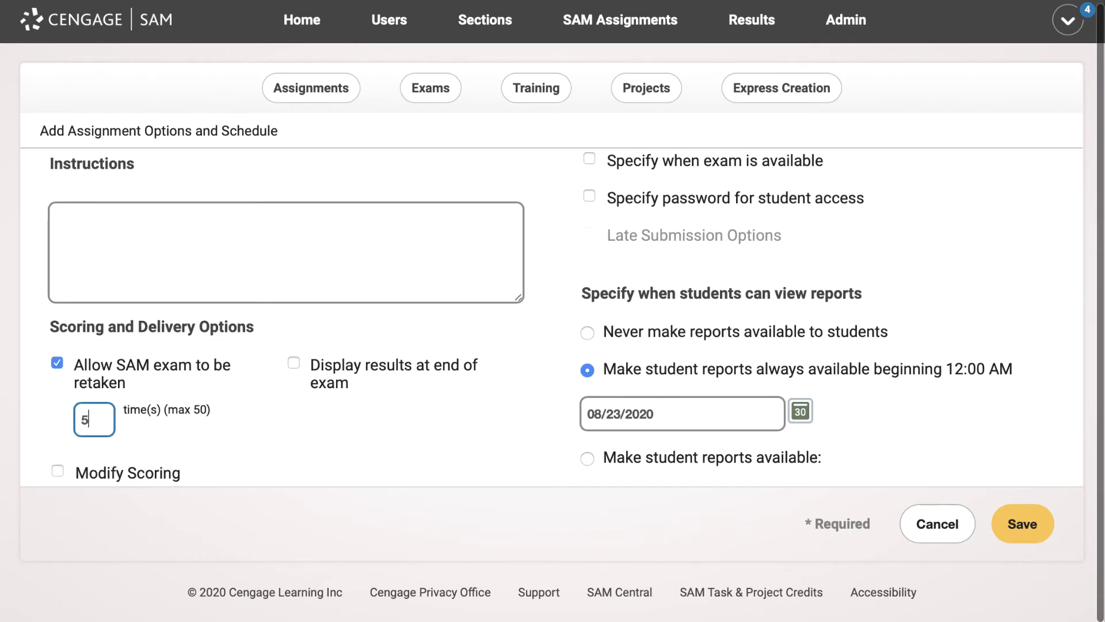
Turn on Modify Scoring with Sub-Optimal set to 85 and Incorrect set to 70.
scroll(565, 318, "down", 1)
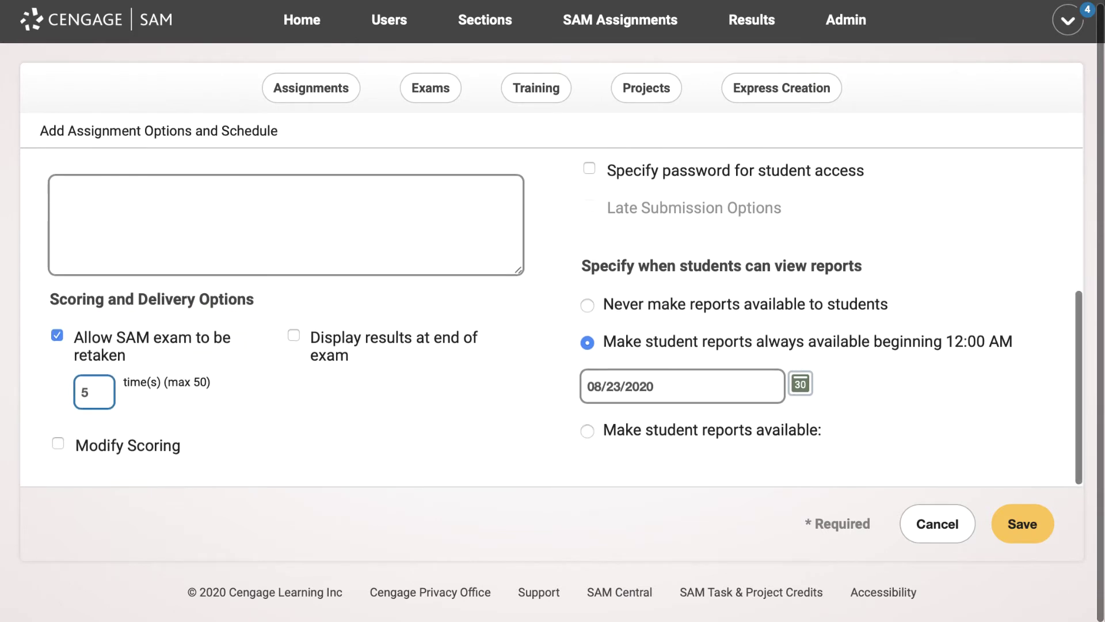
left_click(58, 448)
scroll(209, 399, "down", 5)
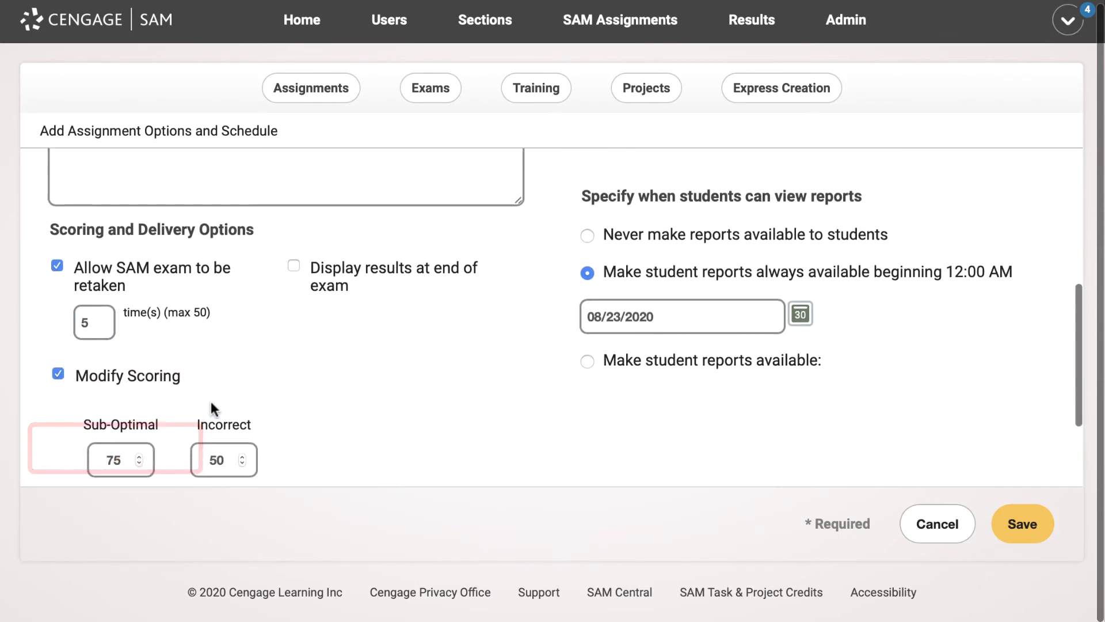
scroll(210, 401, "down", 1)
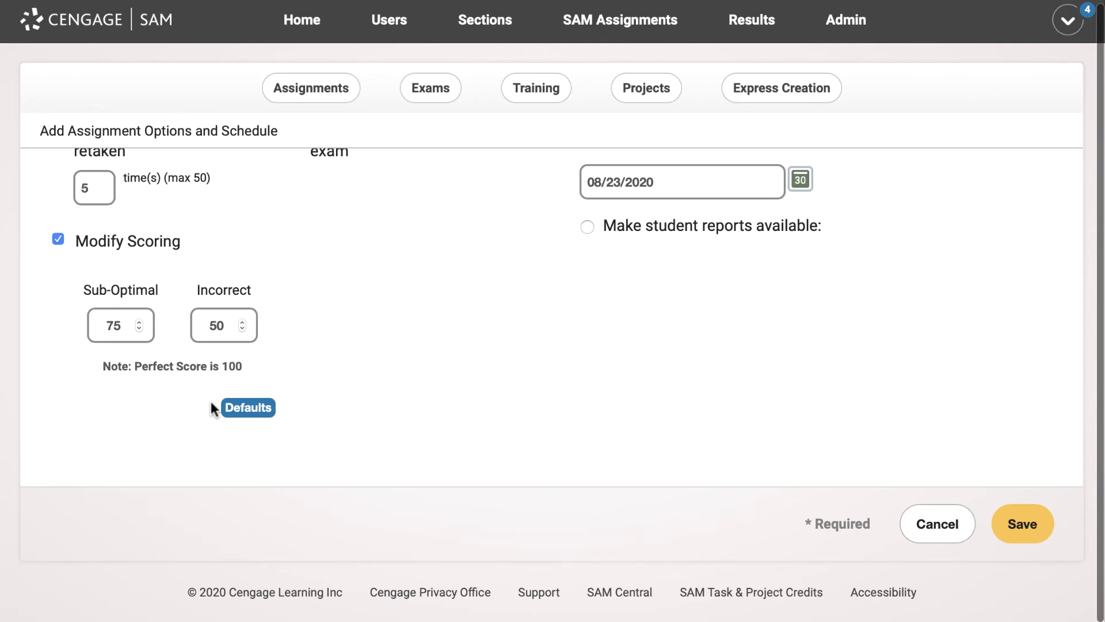
left_click(140, 322)
left_click(140, 322)
left_click(140, 322)
left_click(140, 322)
left_click(139, 323)
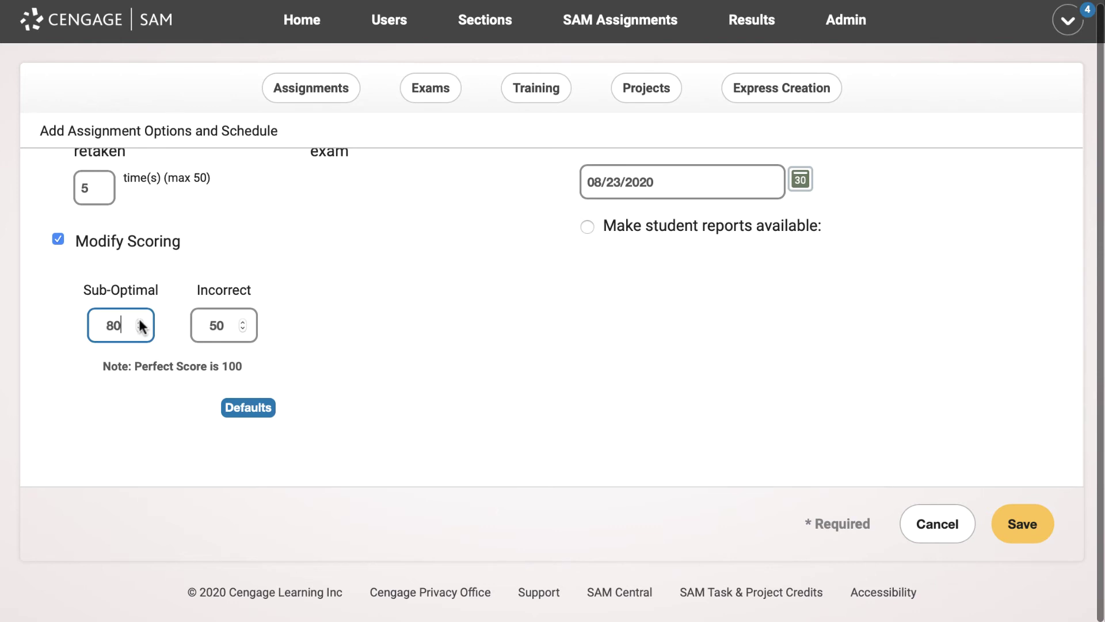
left_click(140, 322)
left_click(140, 323)
left_click(140, 323)
left_click(140, 323)
left_click(140, 322)
left_click(225, 322)
left_click_drag(225, 322, 206, 324)
type("70")
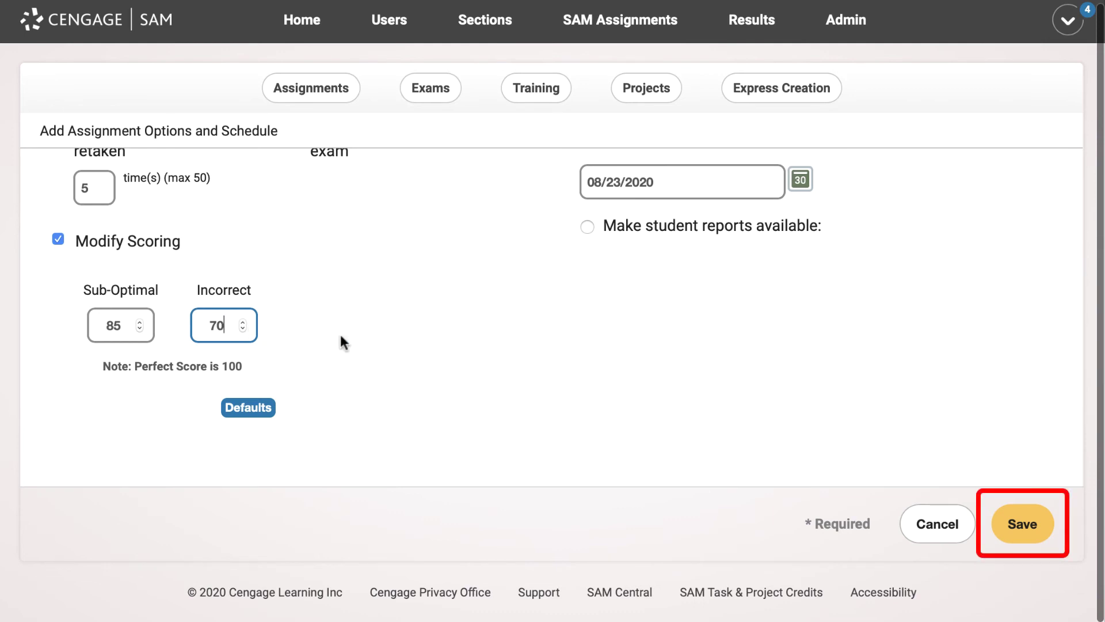
Save the Use Technology in Daily Life exam schedule with its retake and scoring settings.
left_click(1007, 517)
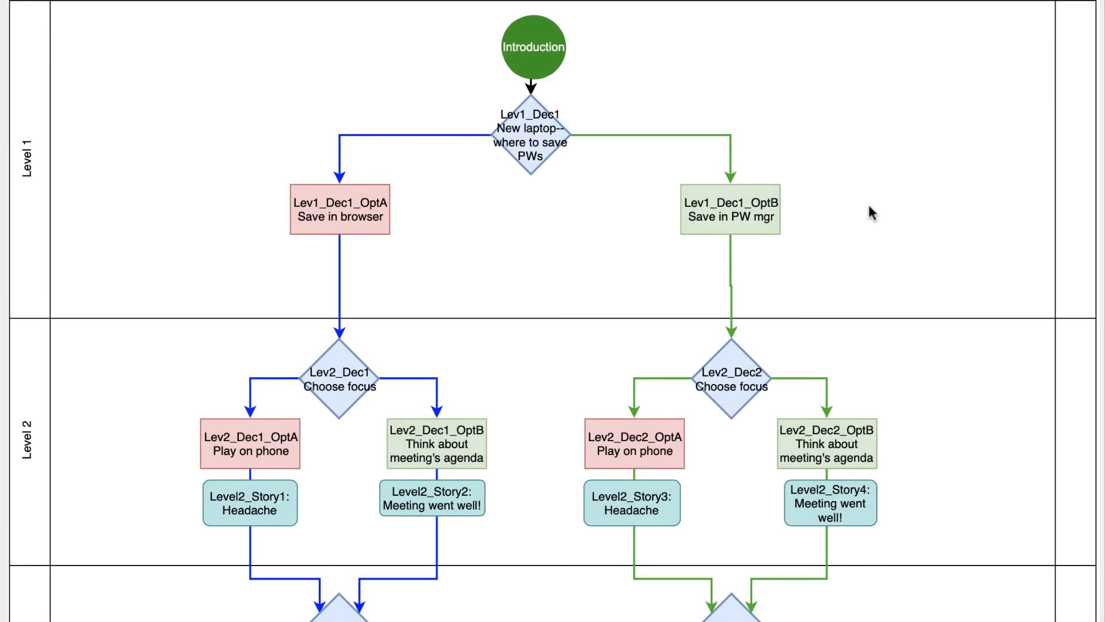
Scroll the branching flowchart down past the Level 3 Wi-Fi choices (FREE WiFi, SpaceCups WiFi) to the Level 4 email decisions.
scroll(869, 206, "down", 5)
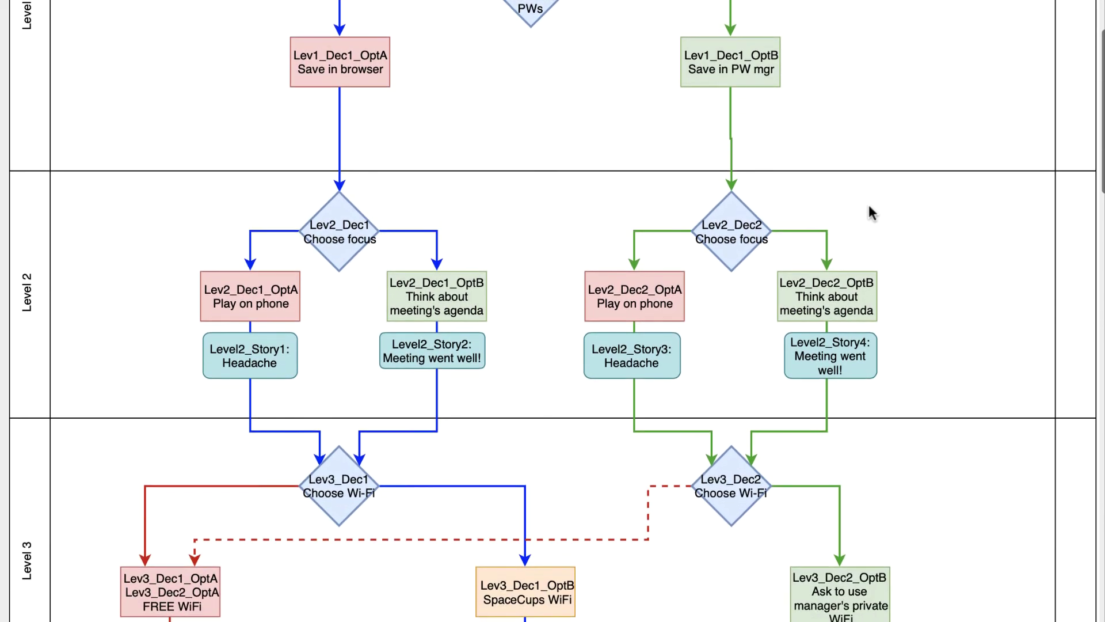
scroll(869, 206, "down", 8)
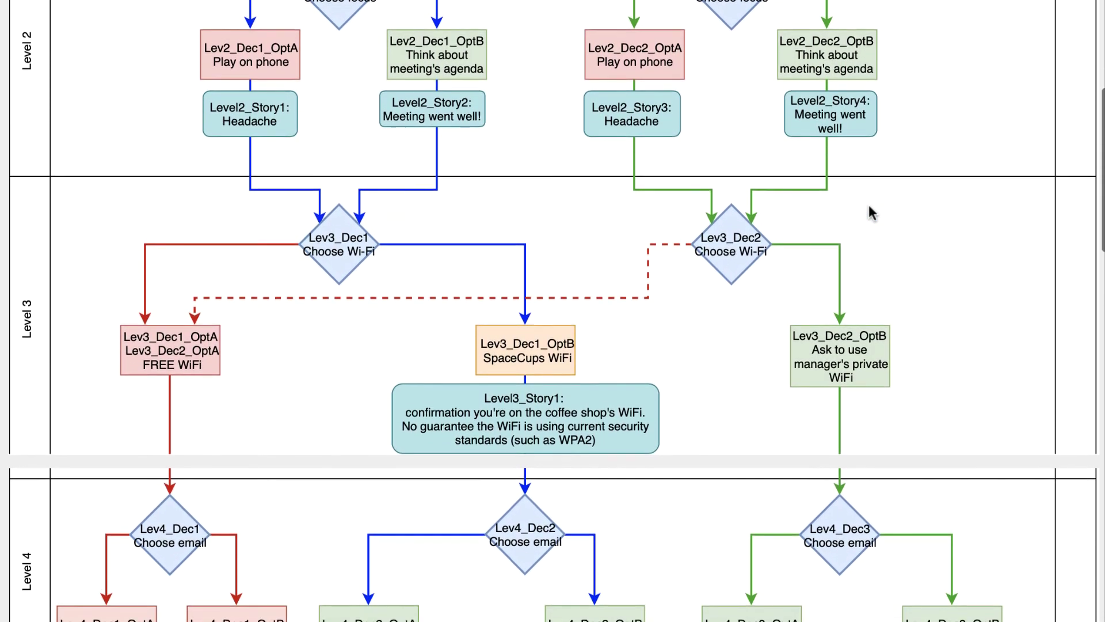
scroll(869, 207, "down", 8)
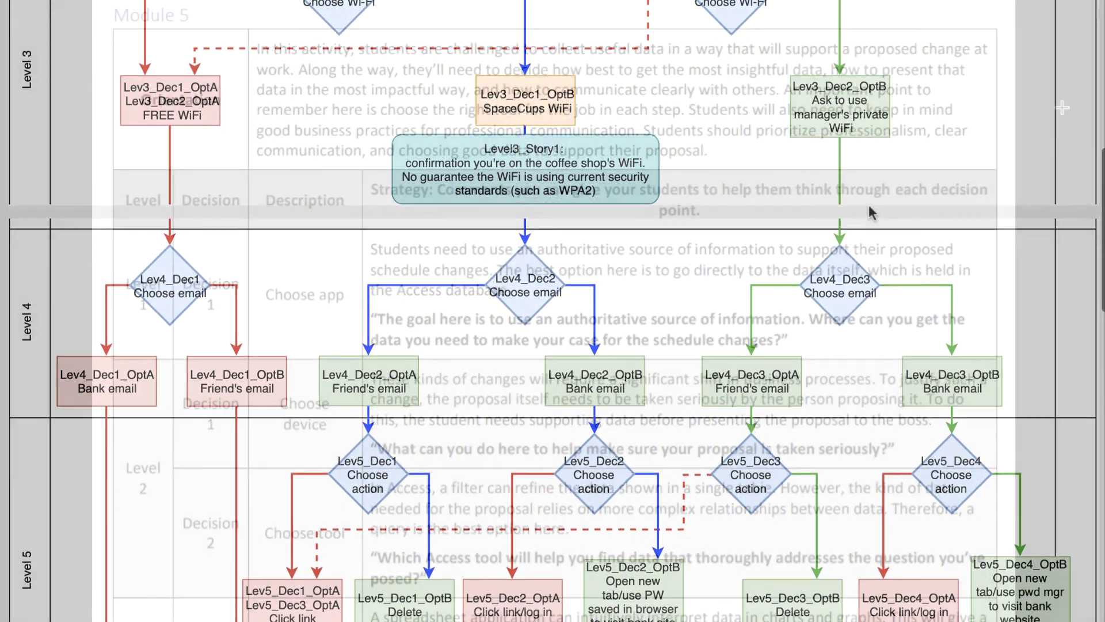